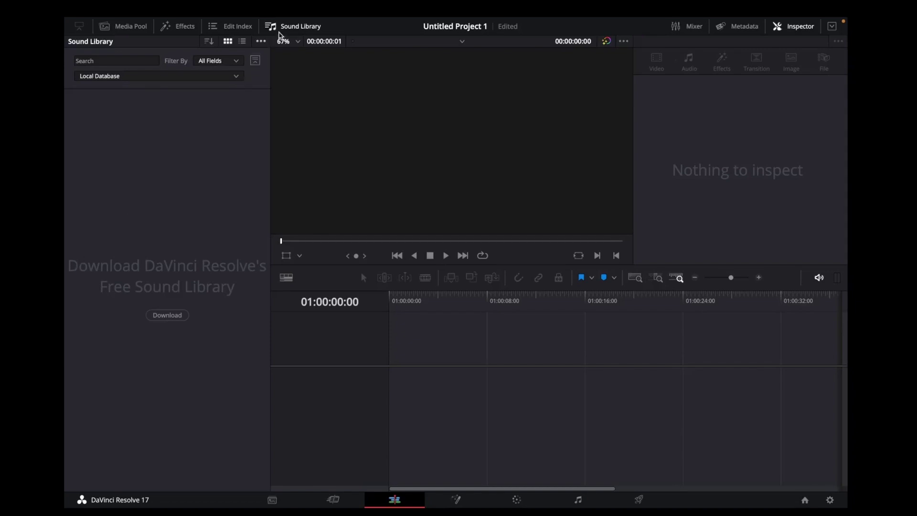
- Toggle the Sound Library panel, then open the Sound Library on the Fairlight page to reach its download prompt
left_click(282, 30)
left_click(282, 30)
left_click(637, 501)
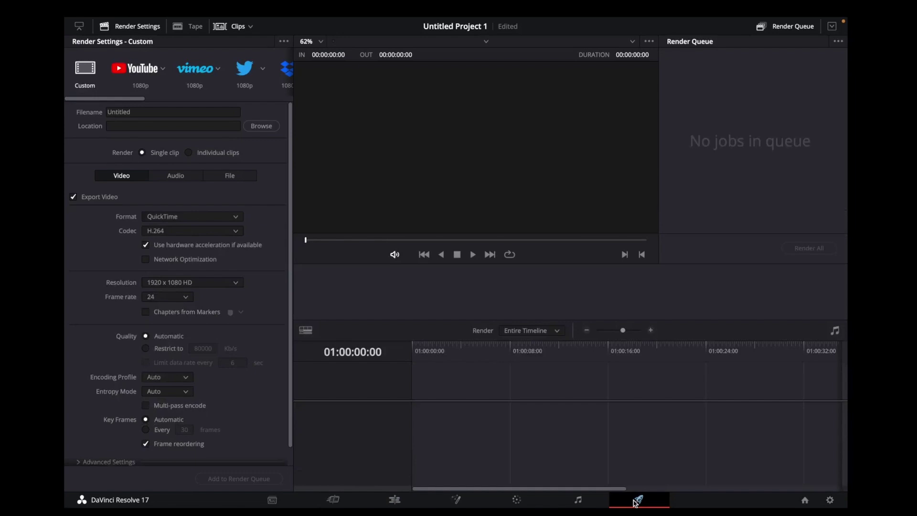
left_click(580, 501)
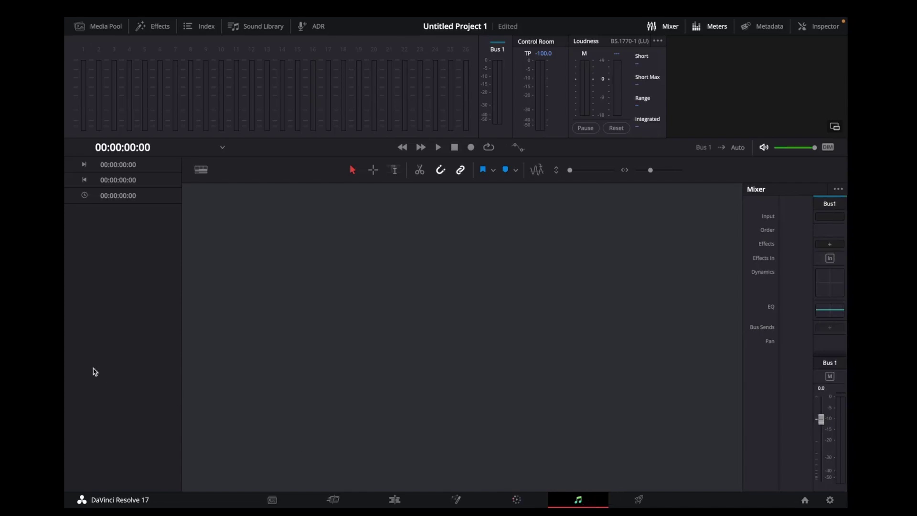
left_click(247, 28)
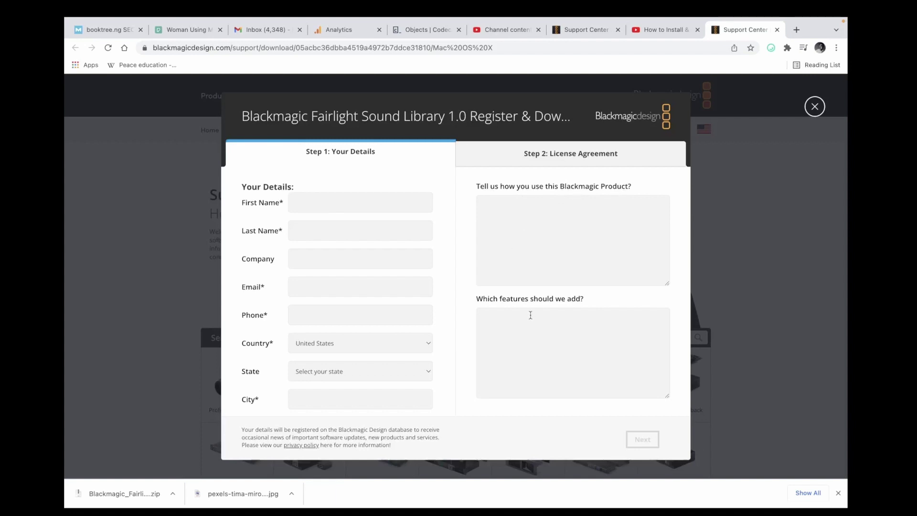
- Try advancing the empty registration form, then bring up options for the downloaded Blackmagic zip
left_click(642, 442)
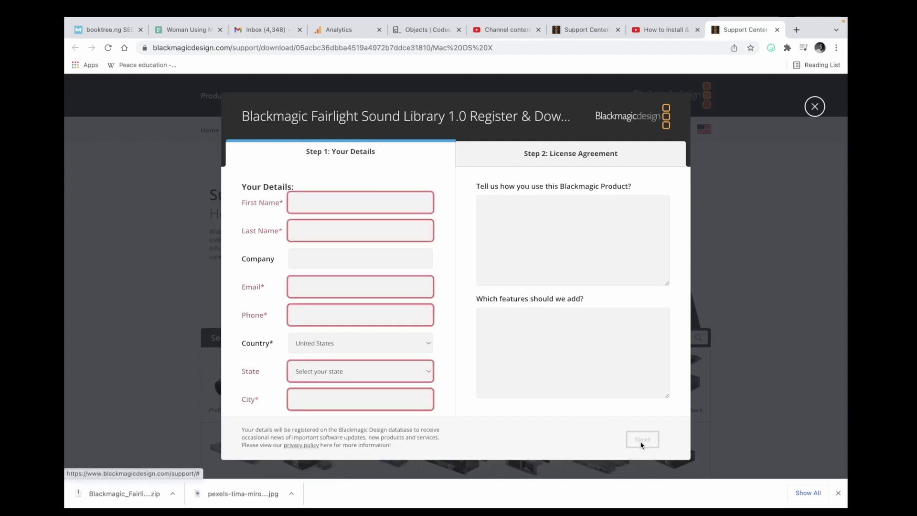
left_click(172, 492)
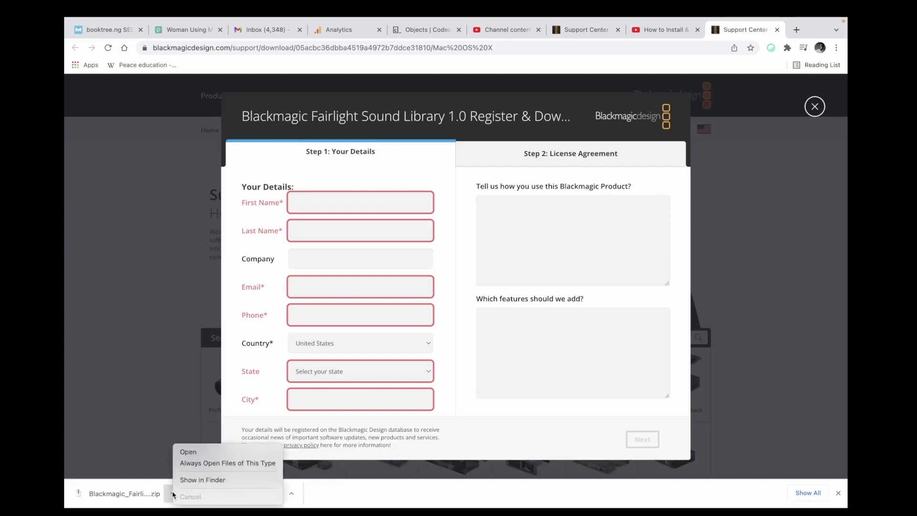
- Reveal the Blackmagic zip in Finder's Downloads and extract it with Open
left_click(200, 480)
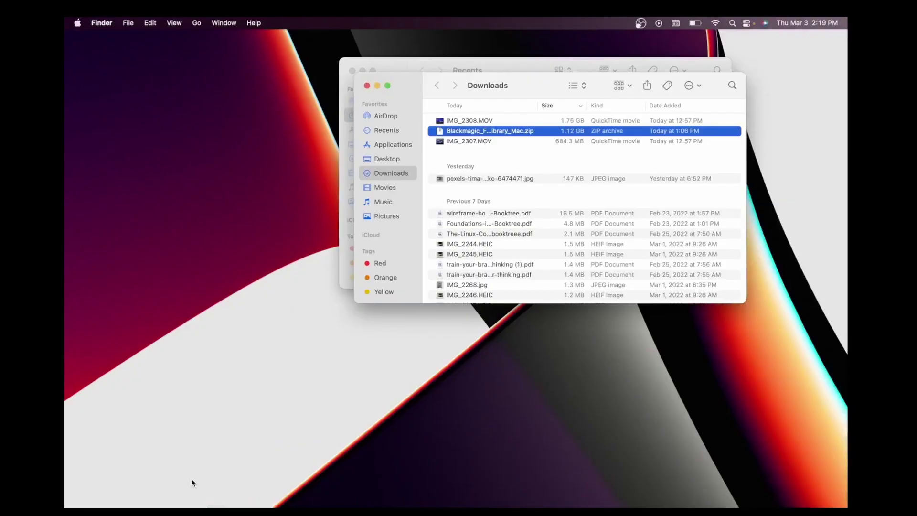
right_click(487, 133)
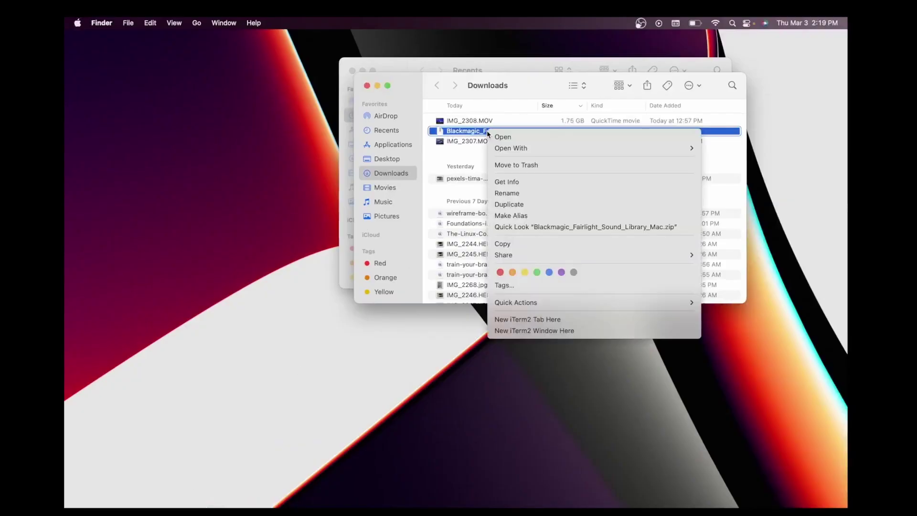
left_click(461, 133)
right_click(461, 133)
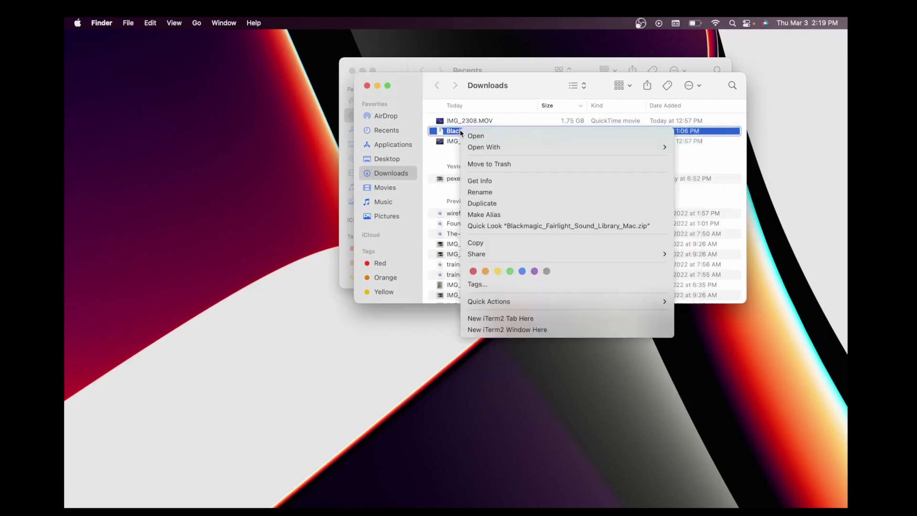
left_click(467, 136)
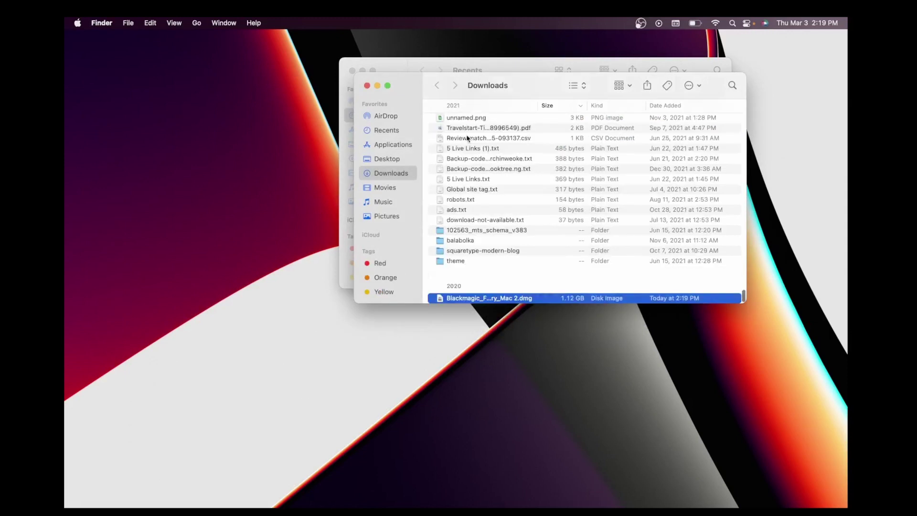
scroll(467, 138, "down", 2)
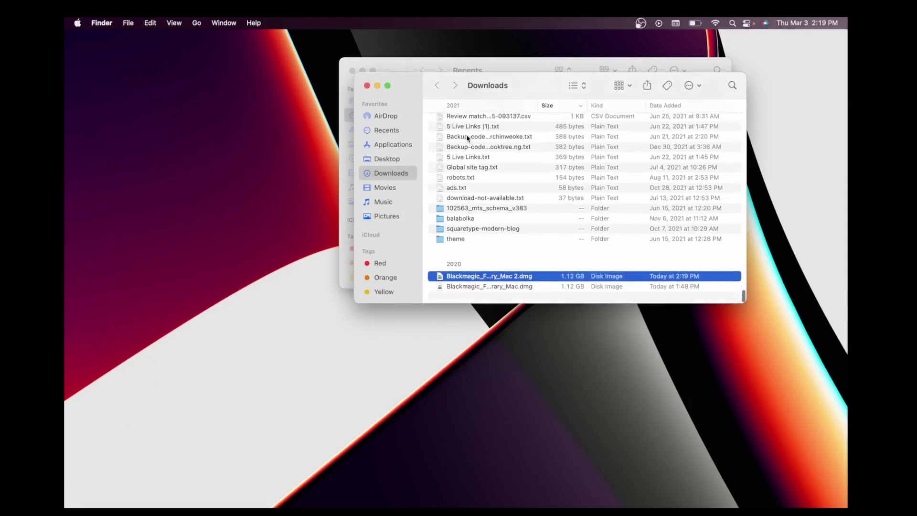
- Select Blackmagic_Fairlight_Sound_Library_Mac.dmg, cancelling the accidental rename, and bring up its context menu
left_click(480, 294)
left_click(480, 294)
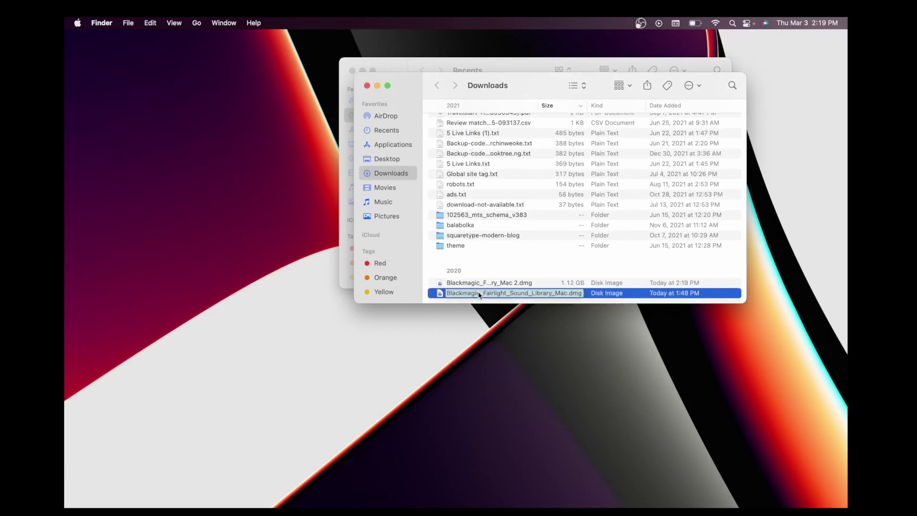
key("Return")
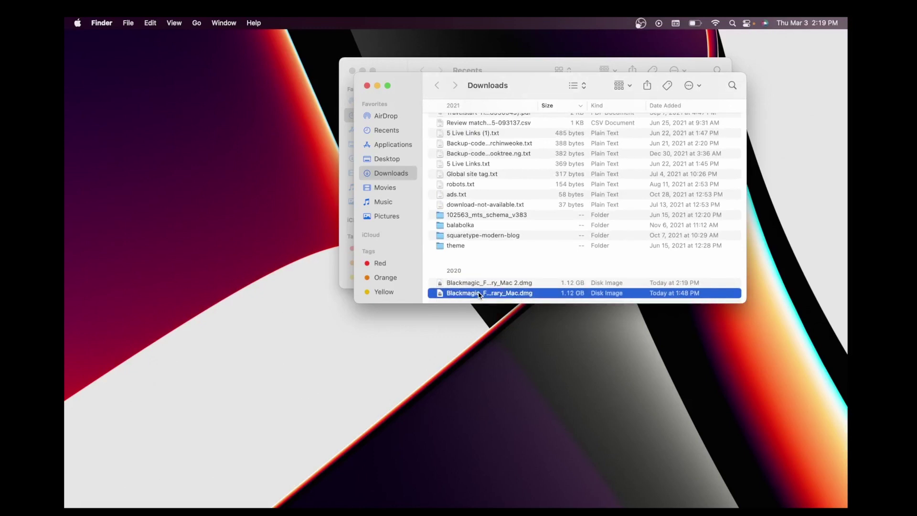
key("Return")
left_click(554, 295)
right_click(554, 295)
key("Escape")
right_click(571, 296)
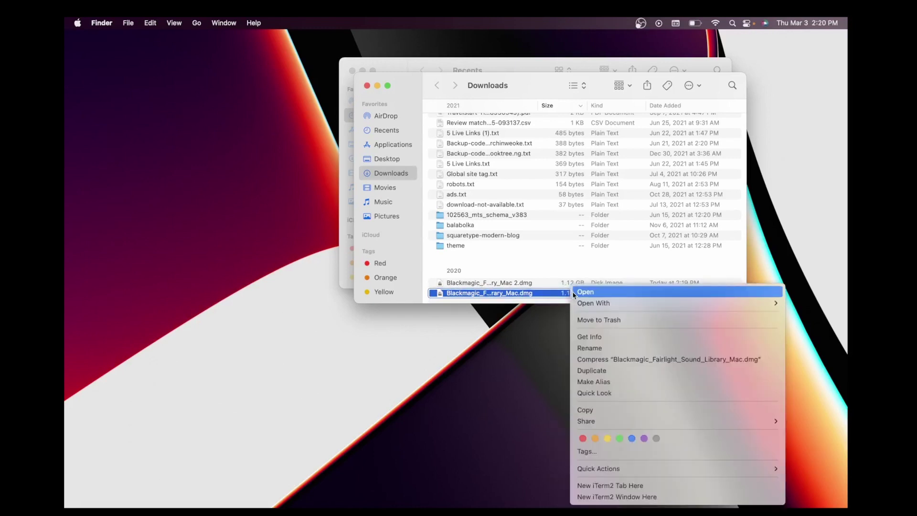
- Mount the Fairlight Sound Library disk image and reopen its window
left_click(573, 293)
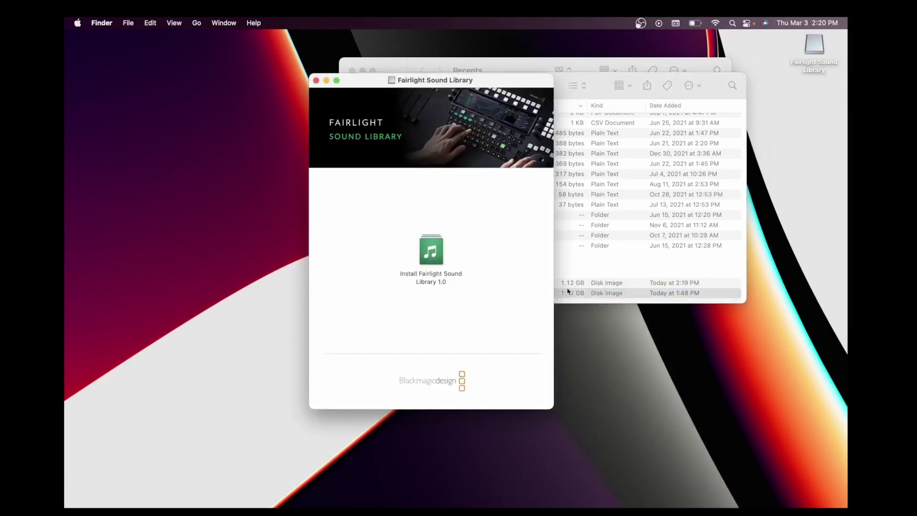
left_click(315, 80)
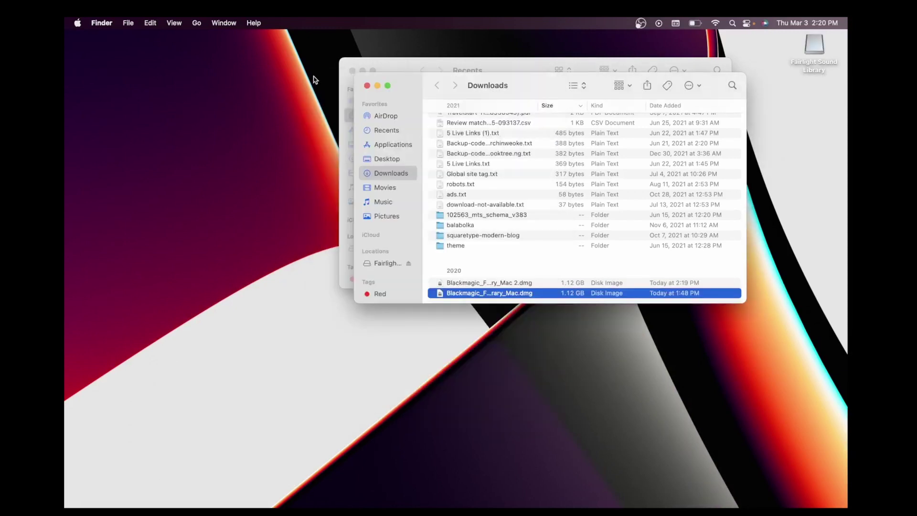
right_click(492, 292)
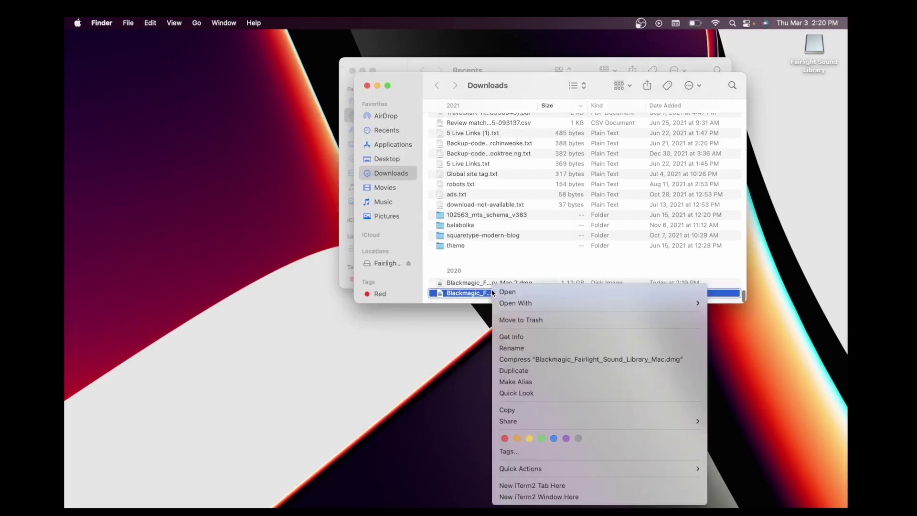
left_click(501, 293)
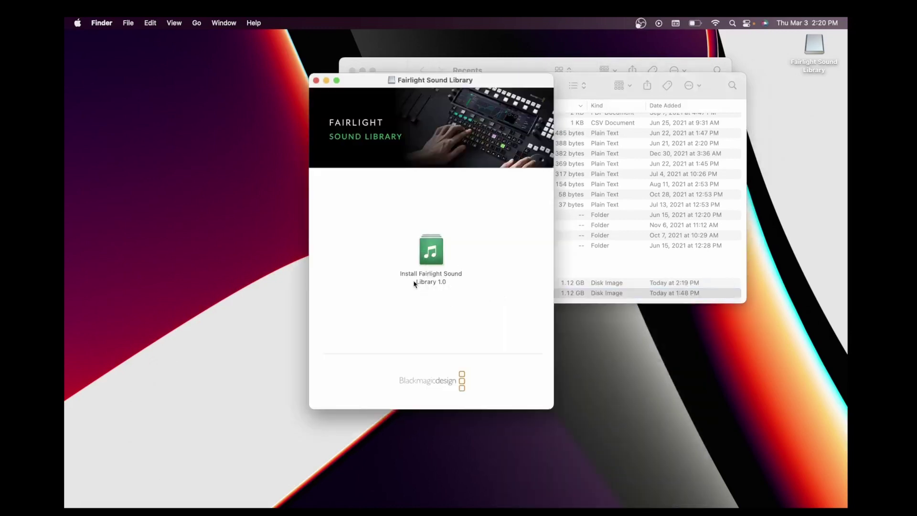
- Launch the Install Fairlight Sound Library 1.0 package from its context menu
left_click(432, 260)
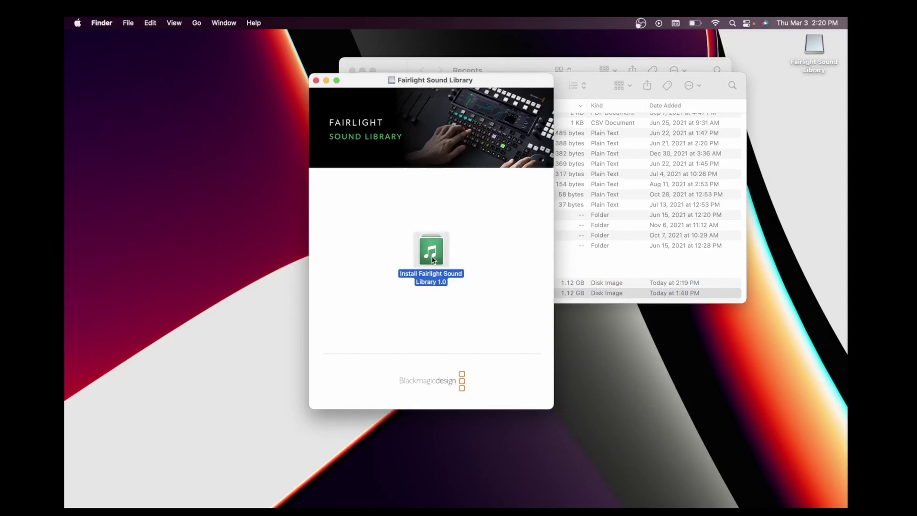
left_click(420, 348)
left_click(430, 288)
right_click(431, 285)
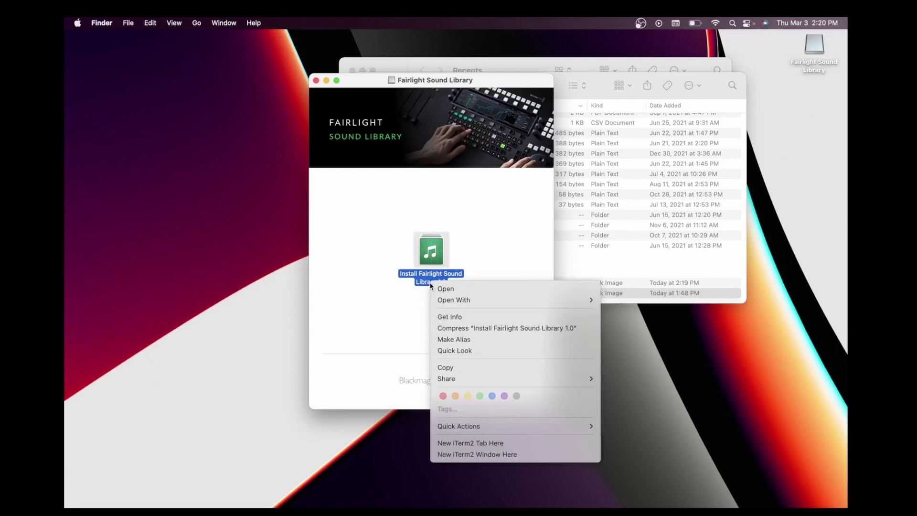
left_click(437, 288)
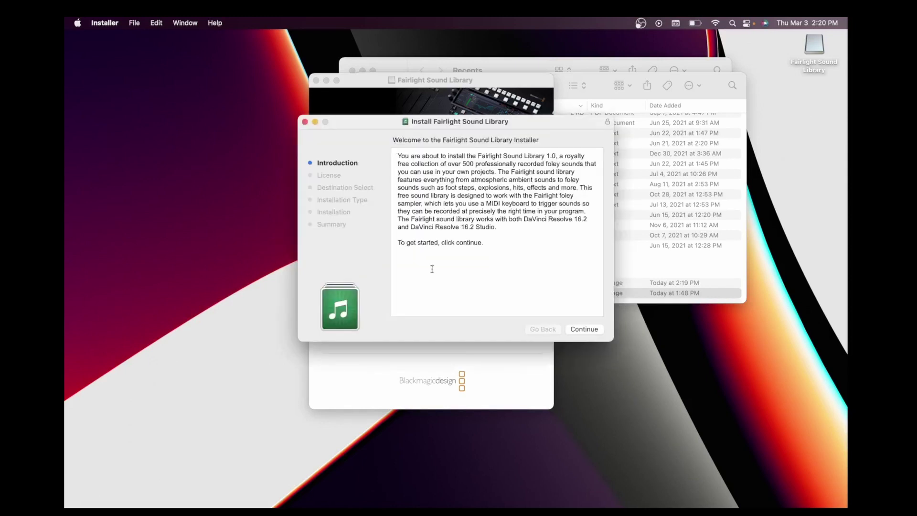
- Accept the license and run the standard install on Macintosh HD, authorising with the admin password
left_click(580, 332)
left_click(579, 331)
left_click(557, 251)
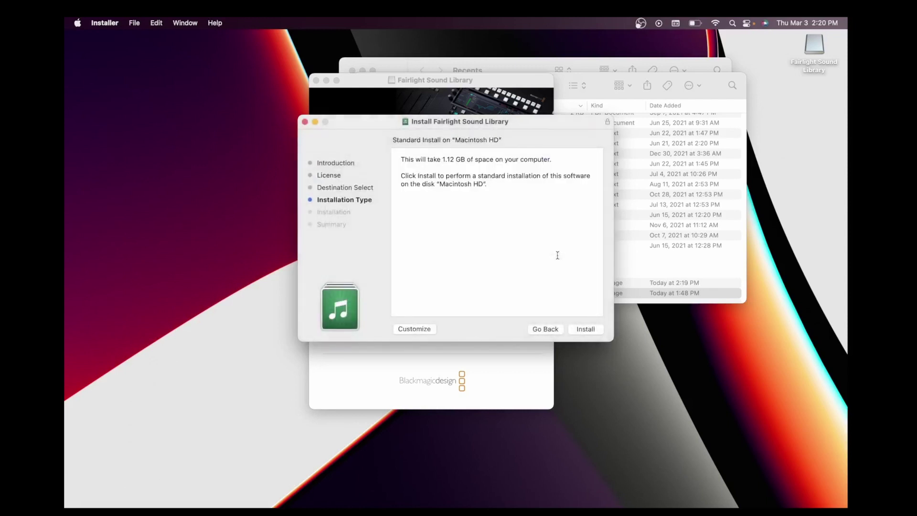
left_click(585, 329)
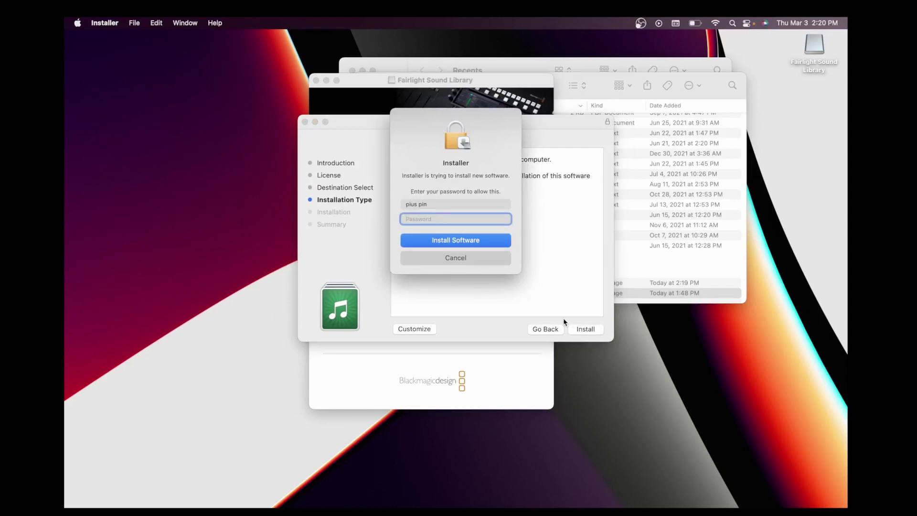
type("••••••••••••")
left_click(468, 243)
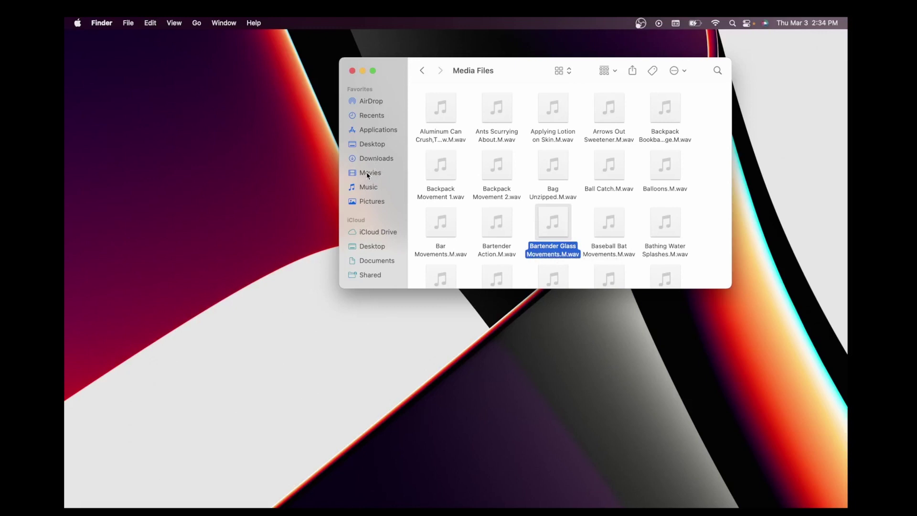
- Browse Movies > Fairlight Sound Library > Media Files to view the WAV effects, then launch DaVinci Resolve
left_click(367, 173)
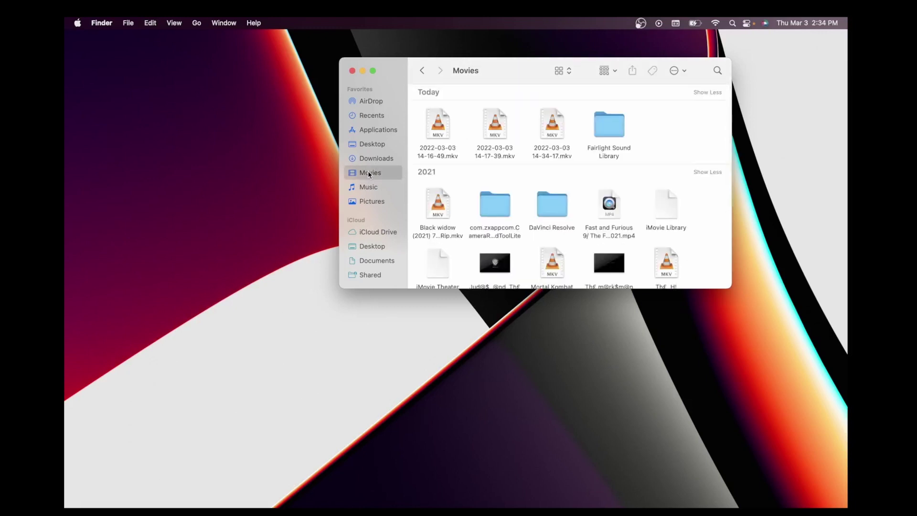
double_click(603, 144)
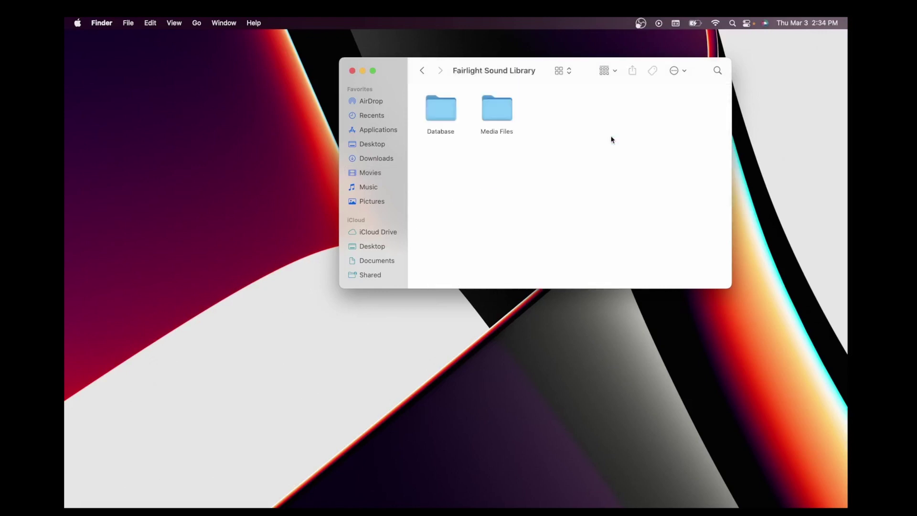
double_click(497, 108)
left_click(422, 72)
double_click(498, 134)
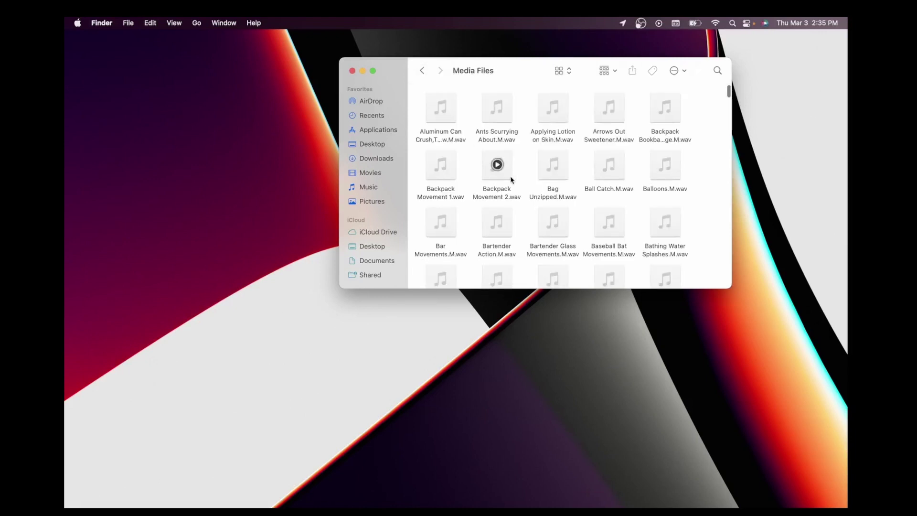
scroll(510, 176, "down", 15)
scroll(511, 178, "down", 10)
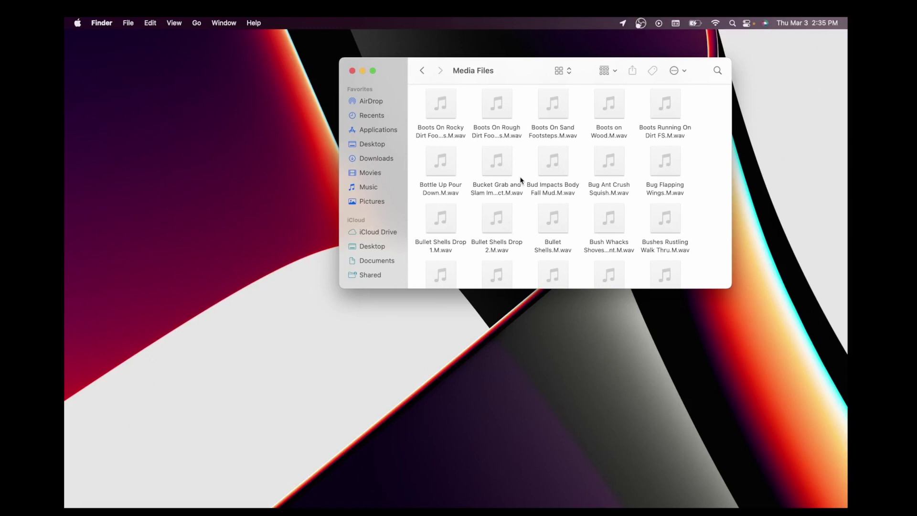
key("F4")
left_click(551, 83)
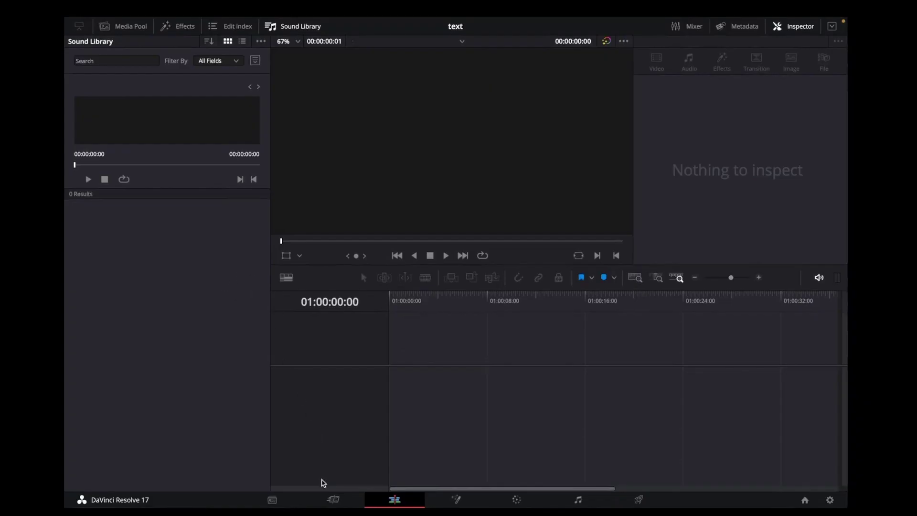
- Move from the Cut page to the Fairlight page and reopen the Sound Library panel
left_click(326, 498)
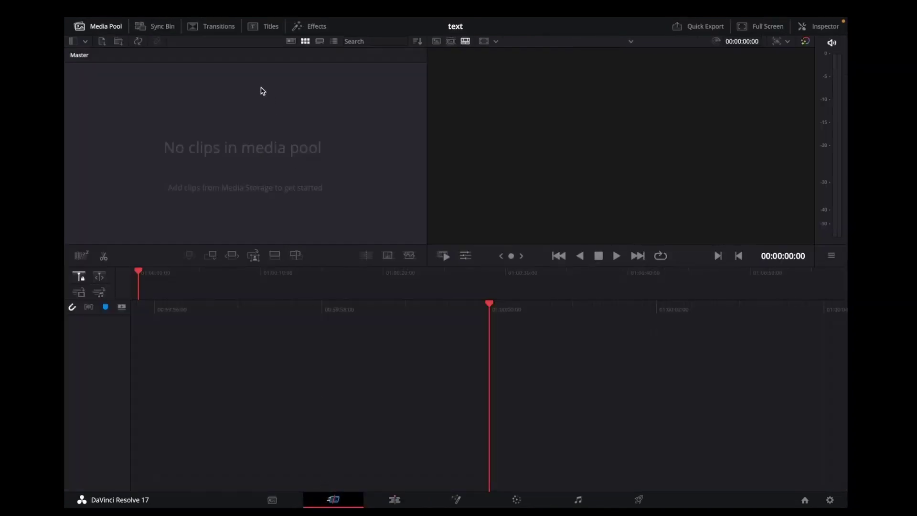
left_click(579, 499)
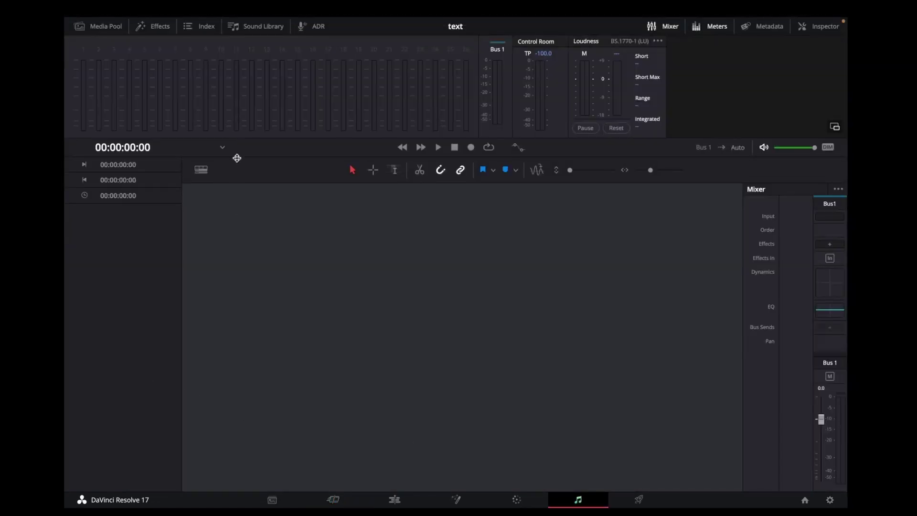
left_click(249, 28)
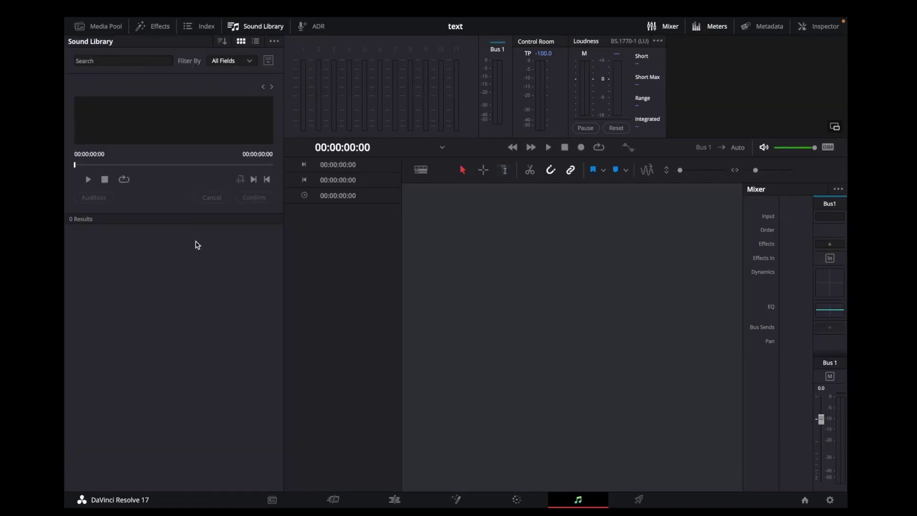
- Take Resolve out of full screen and place the Finder sound files window beside it
mouse_move(127, 20)
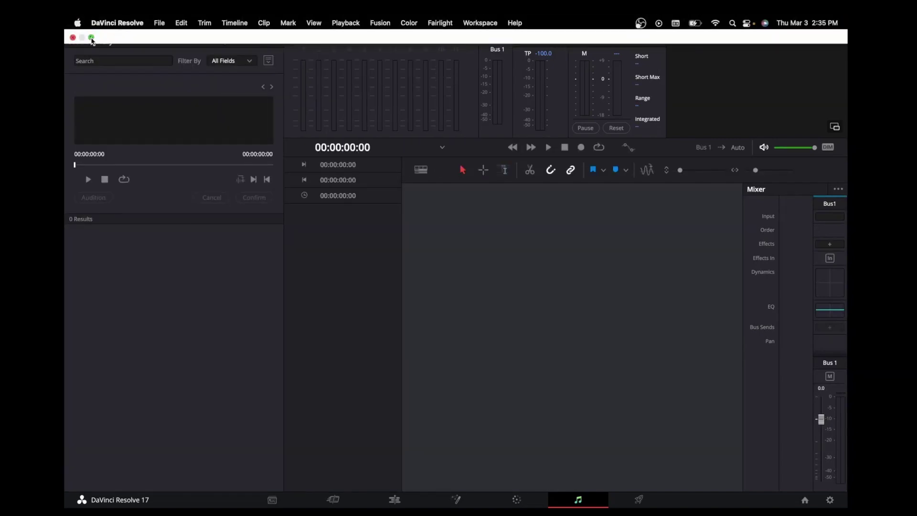
left_click(92, 37)
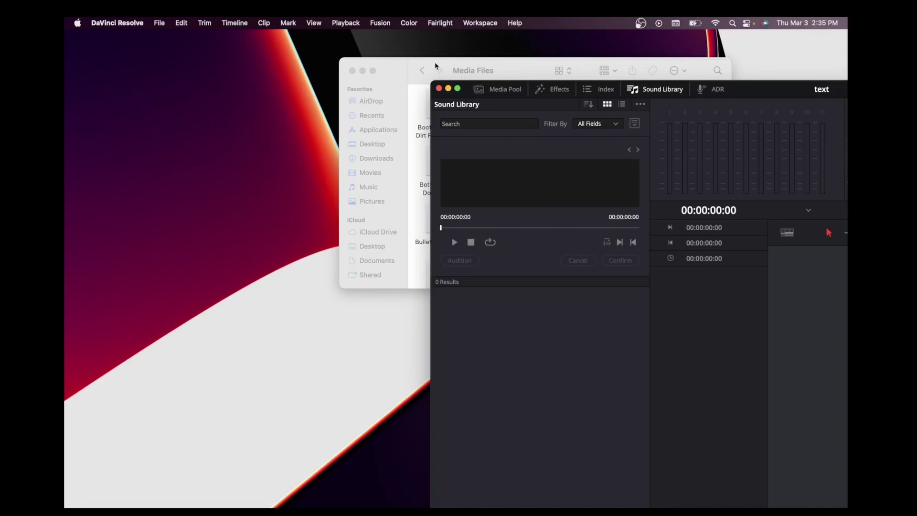
left_click_drag(434, 62, 184, 98)
- Preview Blinds Rattle Smack.M.wav and drag it onto a Fairlight timeline audio track
left_click(235, 219)
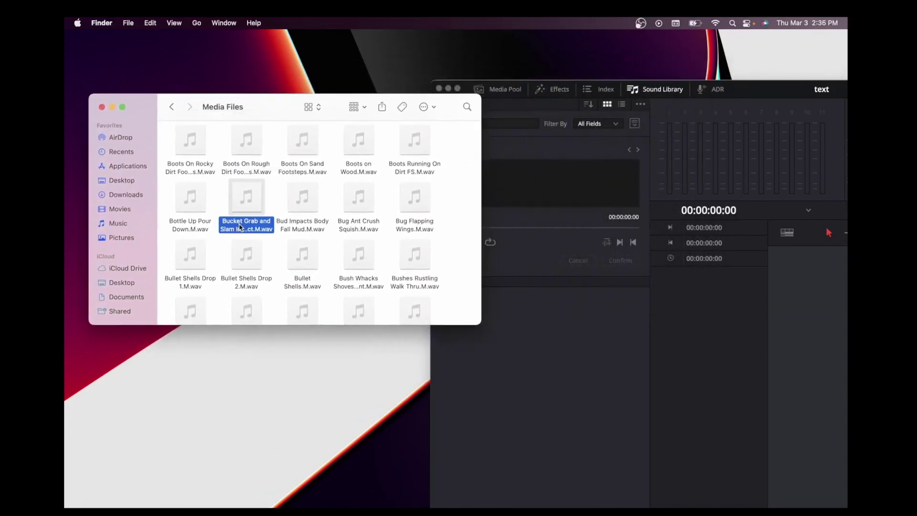
scroll(316, 231, "up", 10)
scroll(331, 229, "down", 1)
left_click(360, 191)
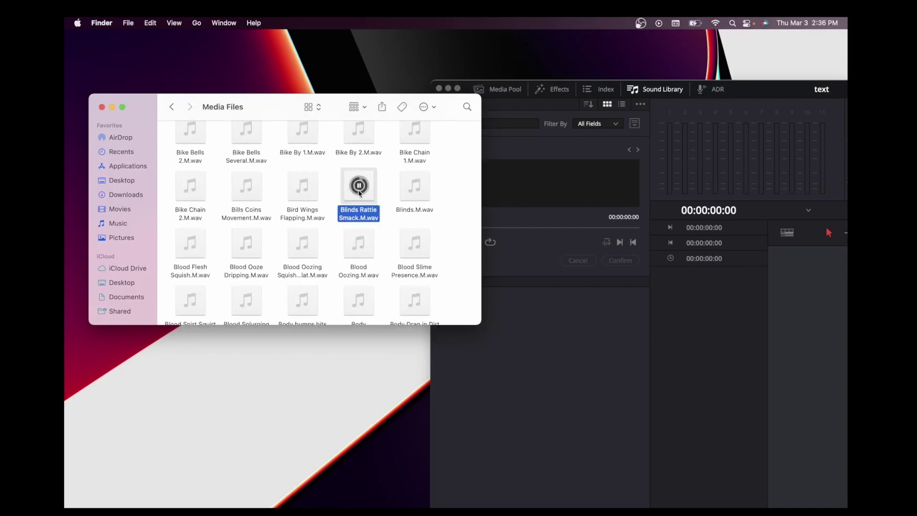
left_click_drag(353, 196, 557, 338)
left_click_drag(364, 190, 585, 420)
left_click_drag(359, 194, 793, 344)
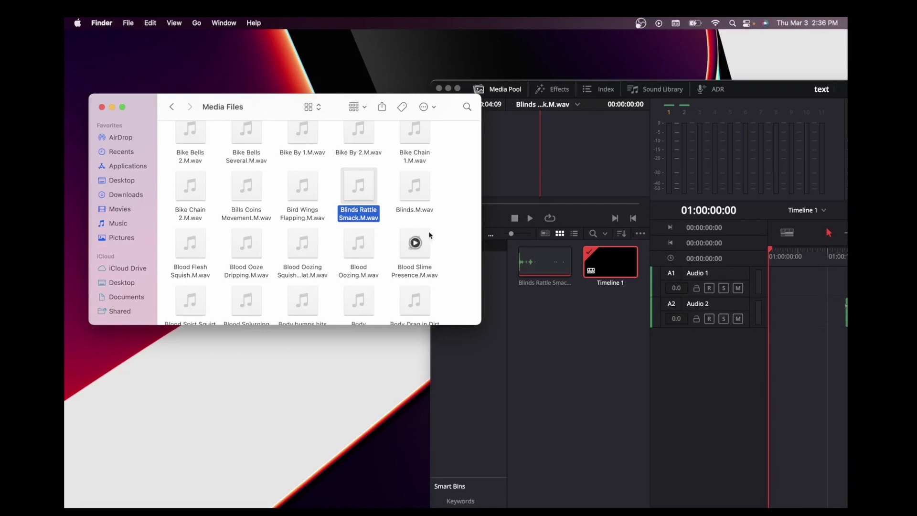
- Preview Blood Ooze Dripping.M.wav, add it on a new audio track, and maximise Resolve
mouse_move(419, 201)
left_click(246, 244)
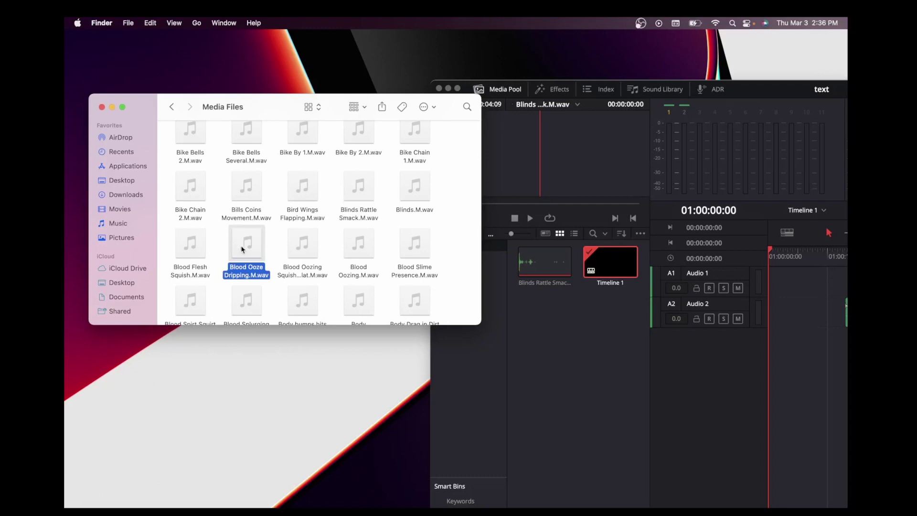
left_click_drag(235, 247, 837, 389)
left_click(458, 89)
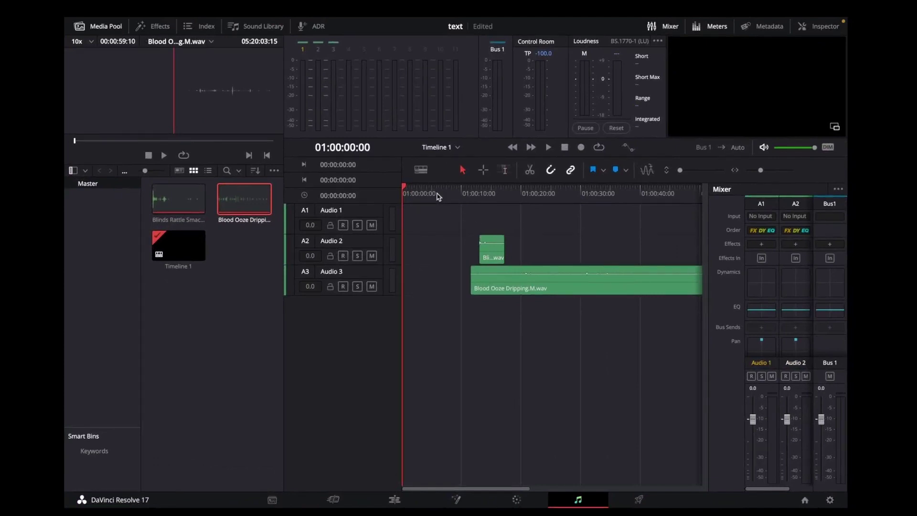
key("space")
left_click_drag(408, 188, 517, 211)
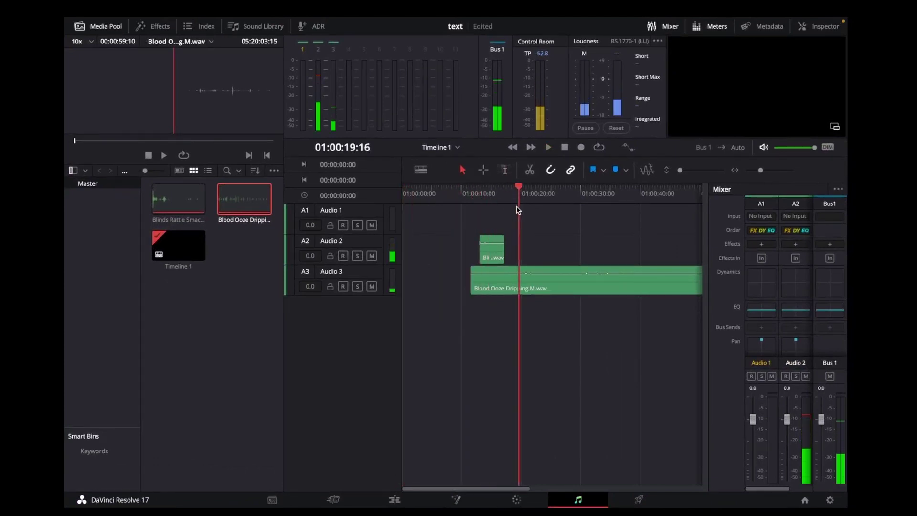
key("space")
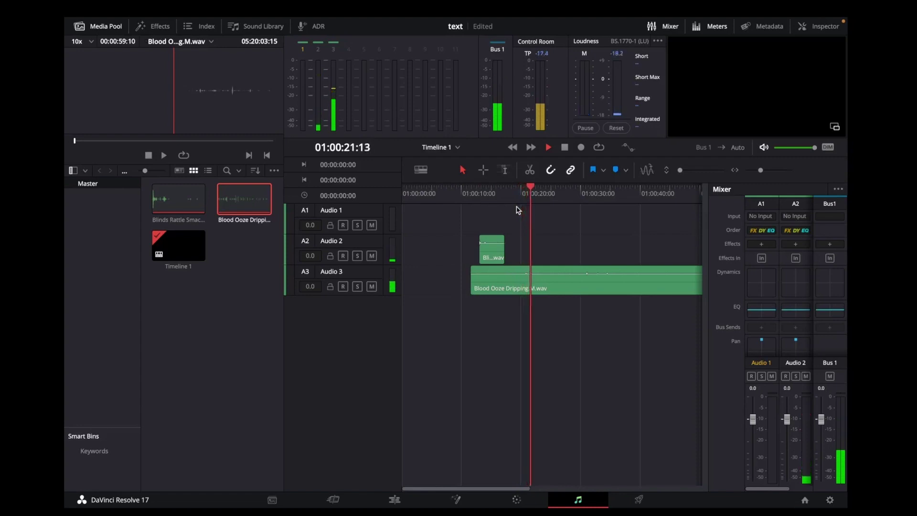
key("space")
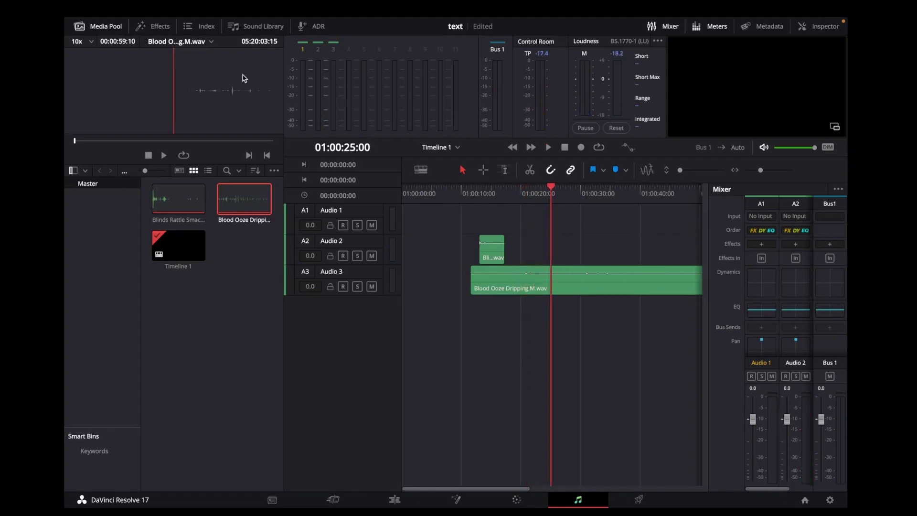